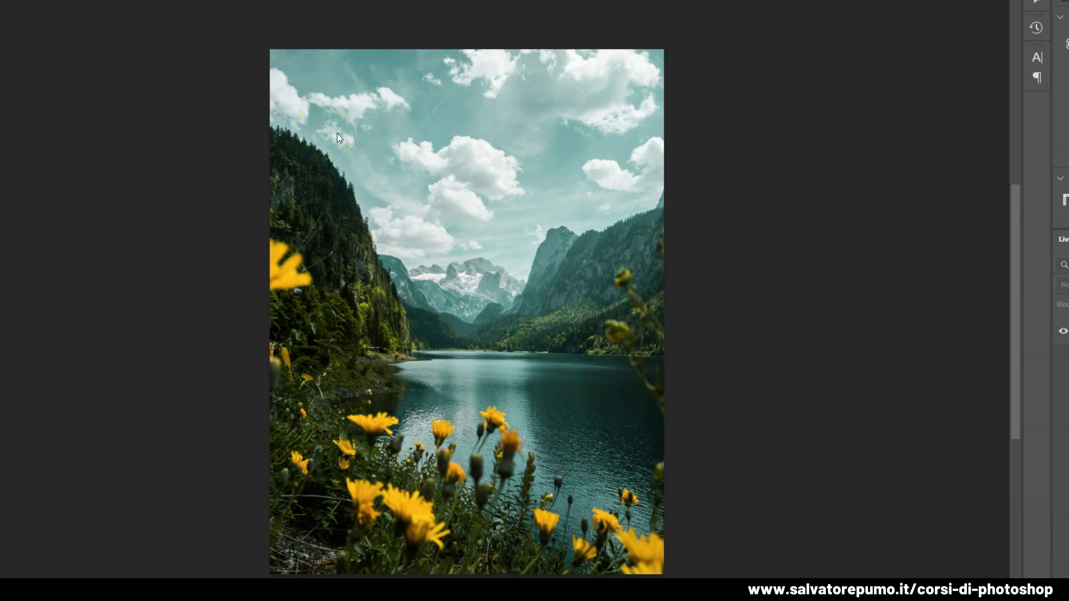
Step: Zoom in to inspect the mountains, fit the photo back in view, and browse the image adjustments
{"action": "left_click_drag", "start_coordinate": [890, 174], "coordinate": [891, 177]}
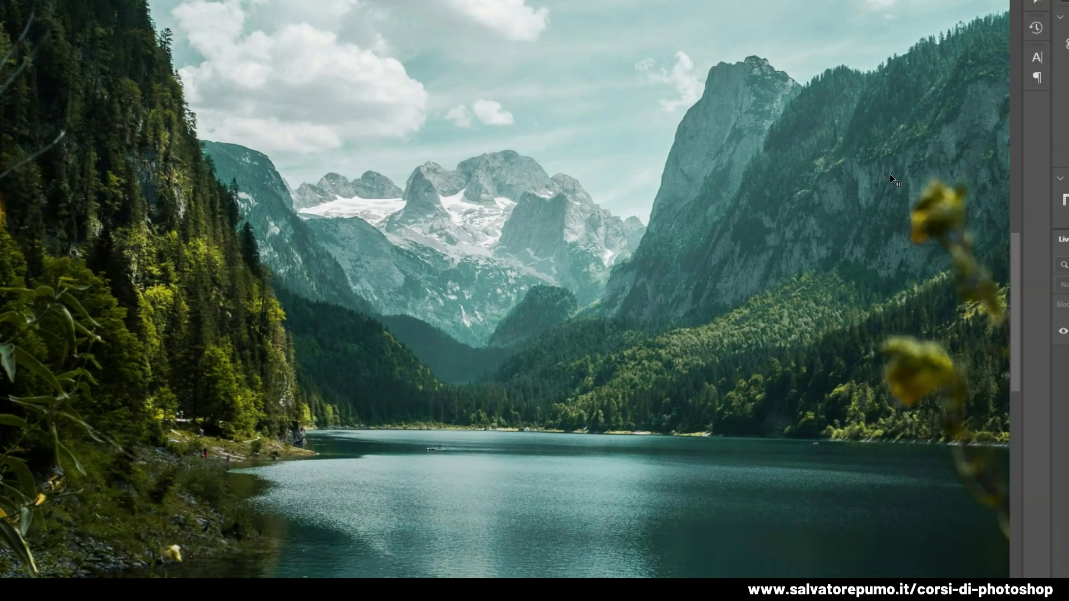
{"action": "key", "text": "ctrl+0"}
{"action": "left_click", "coordinate": [876, 170]}
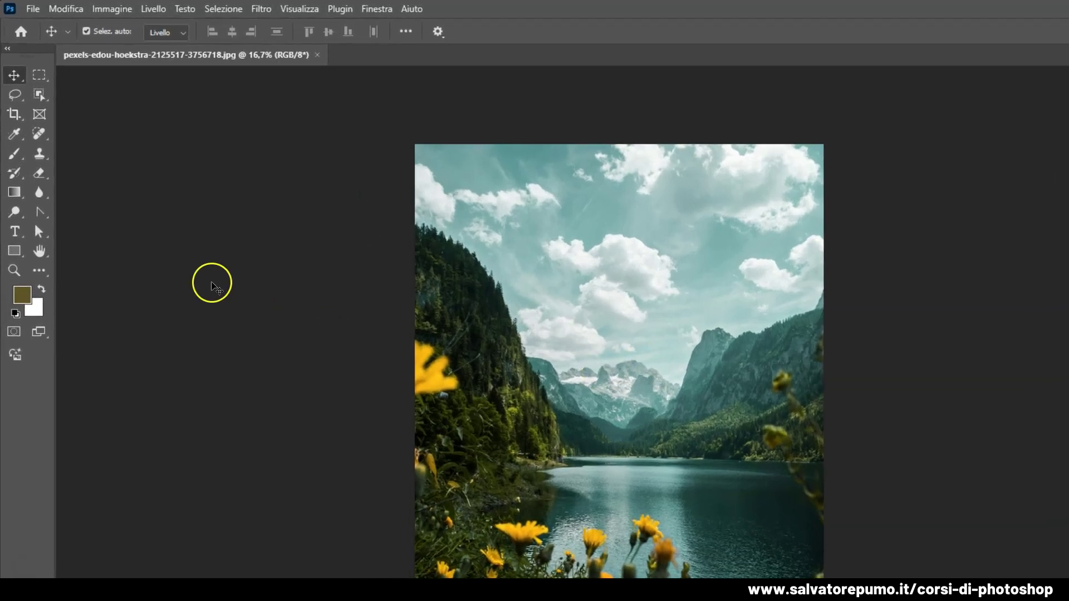
{"action": "left_click", "coordinate": [112, 11]}
{"action": "left_click", "coordinate": [120, 50]}
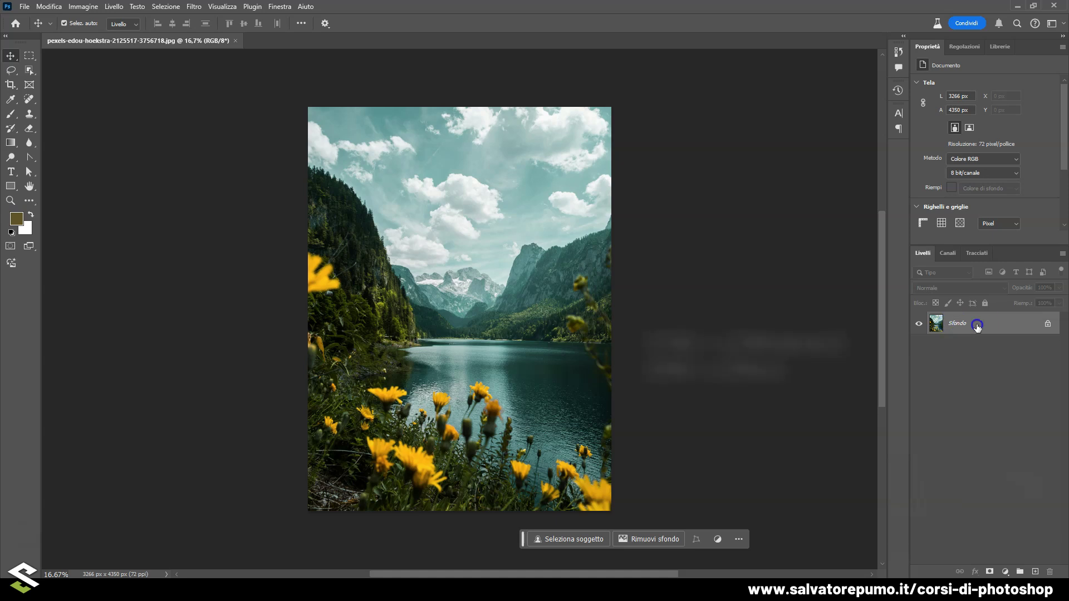
Step: Duplicate the background as Livello 1 and convert it into a smart object
{"action": "key", "text": "ctrl+j"}
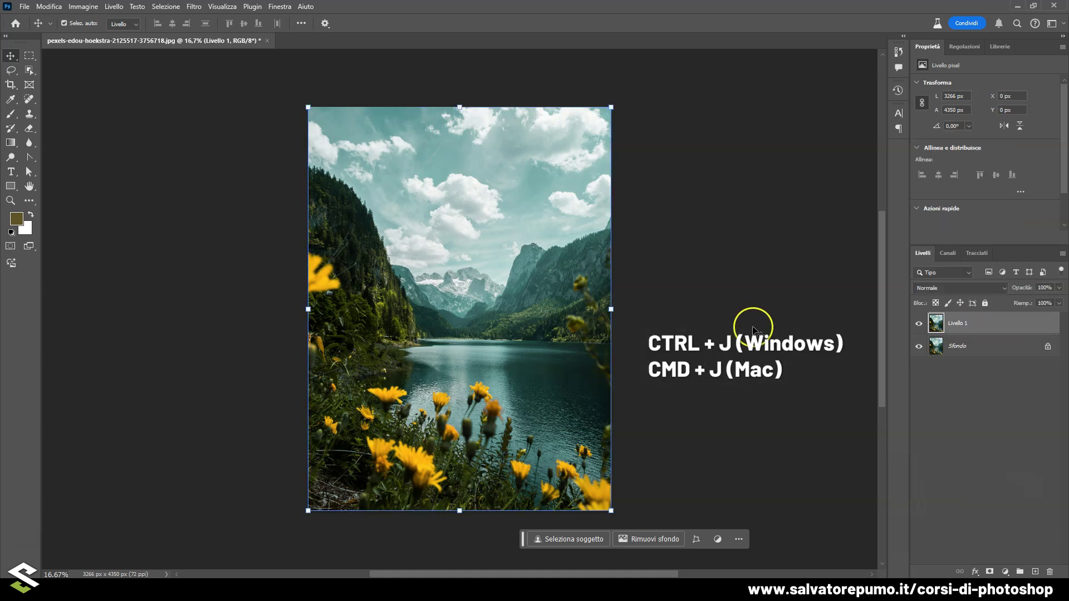
{"action": "right_click", "coordinate": [963, 328]}
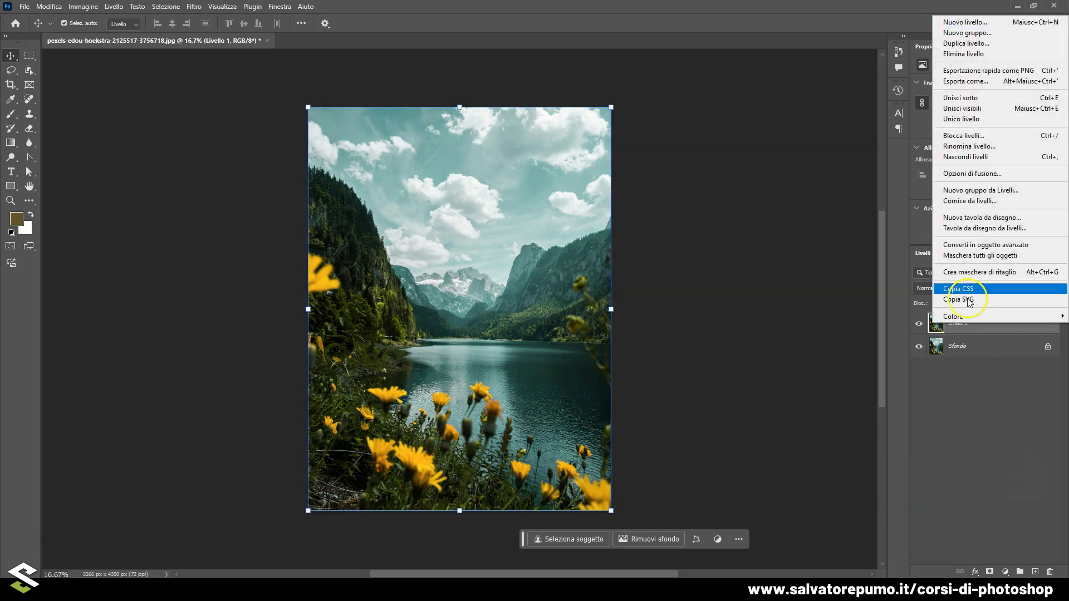
{"action": "left_click", "coordinate": [975, 247]}
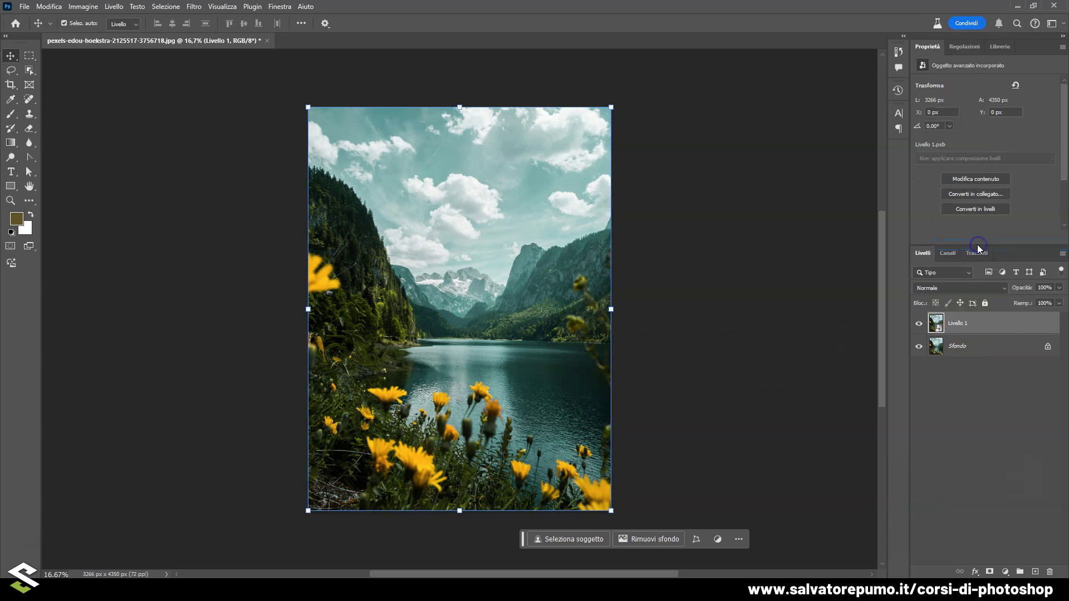
Step: Open Livello 1's smart object contents as Livello 1.psb, keeping the embedded profile
{"action": "double_click", "coordinate": [936, 328]}
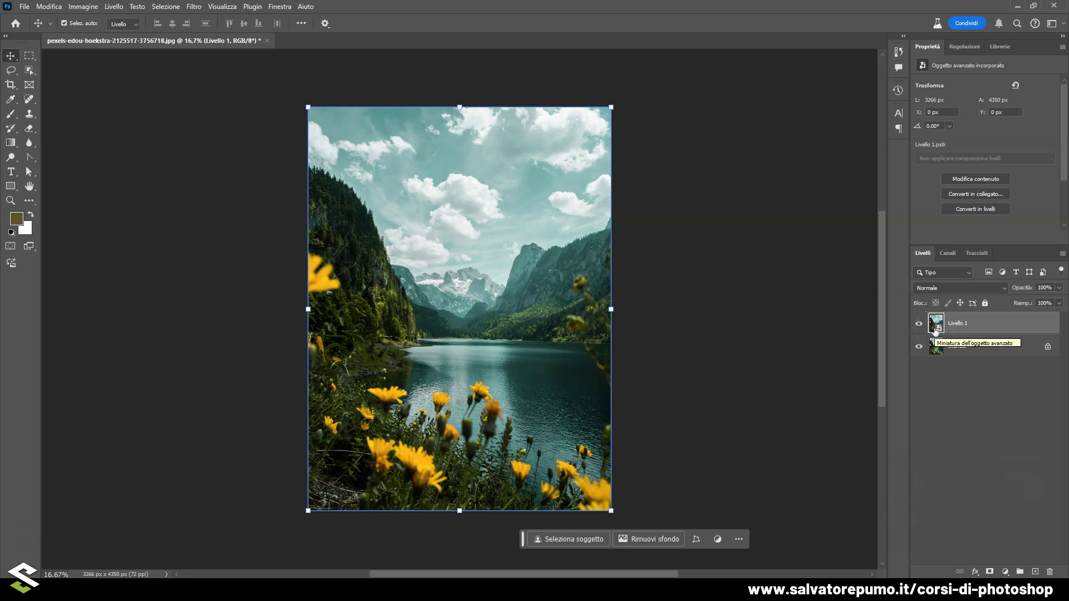
{"action": "left_click", "coordinate": [452, 209]}
{"action": "left_click", "coordinate": [568, 268]}
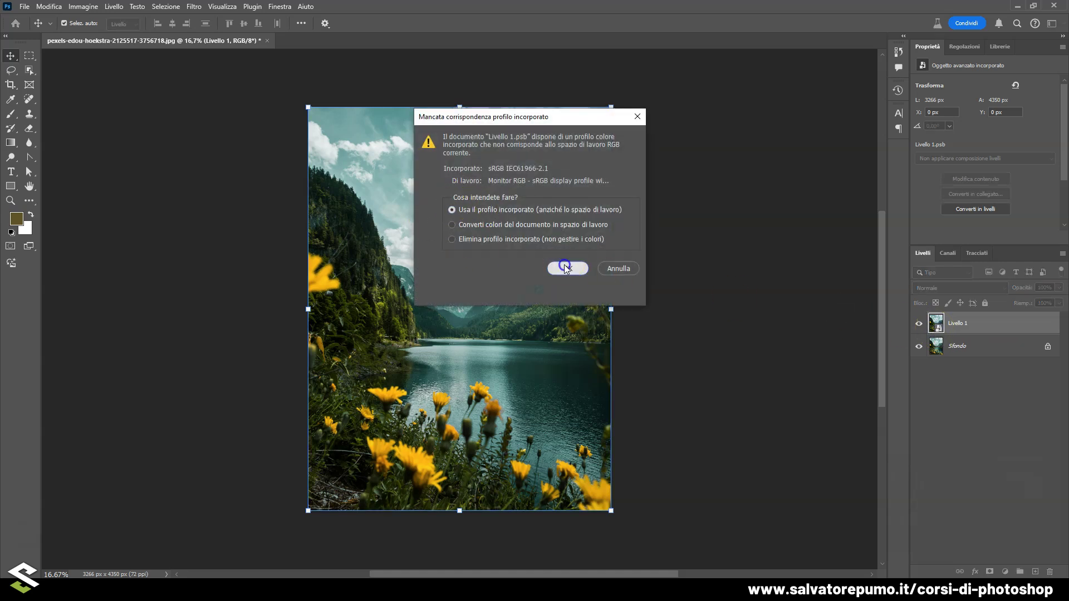
{"action": "left_click", "coordinate": [557, 312]}
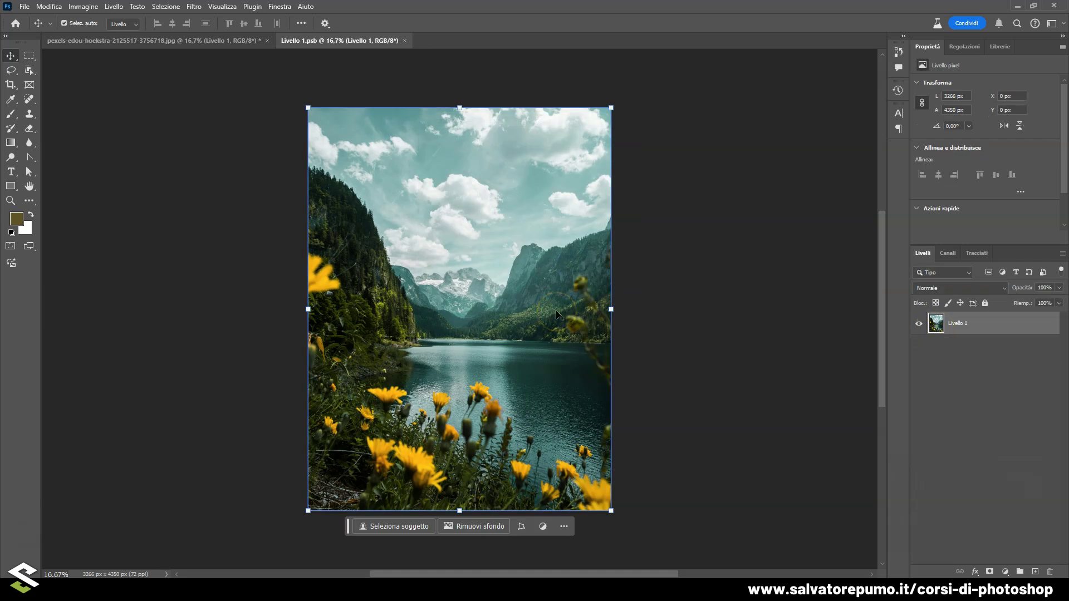
{"action": "left_click", "coordinate": [308, 43]}
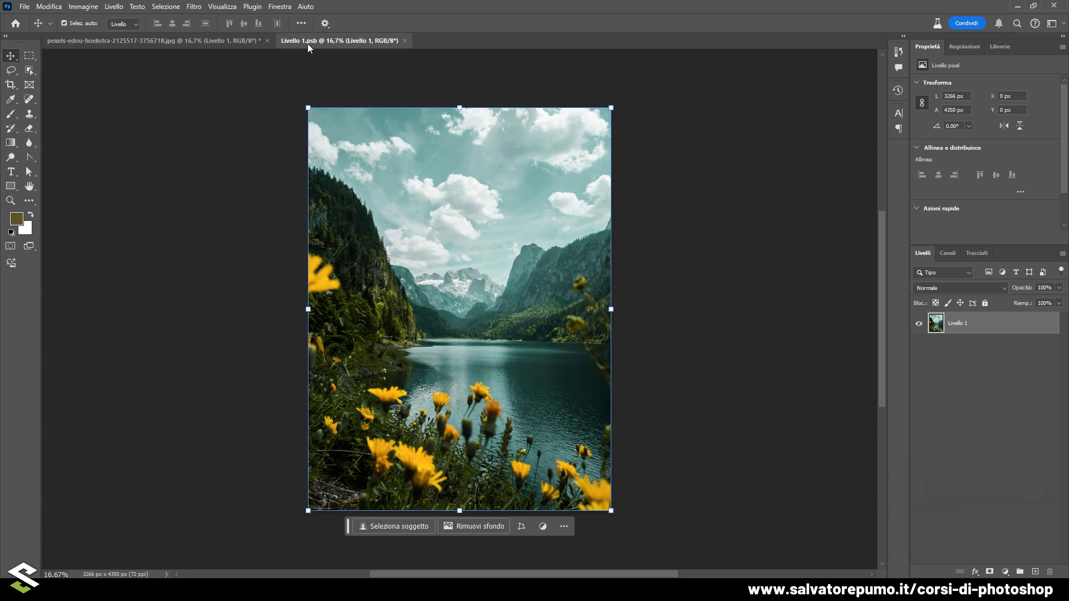
{"action": "left_click", "coordinate": [553, 218]}
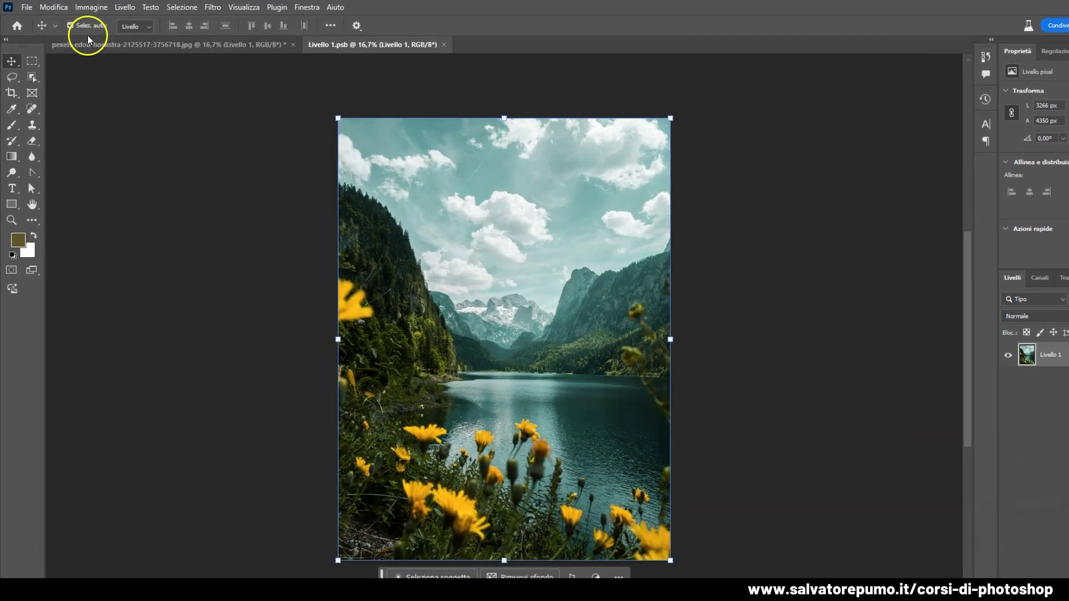
Step: Launch Viraggio HDR (HDR Toning) on Livello 1.psb from Immagine > Regolazioni
{"action": "left_click", "coordinate": [93, 6]}
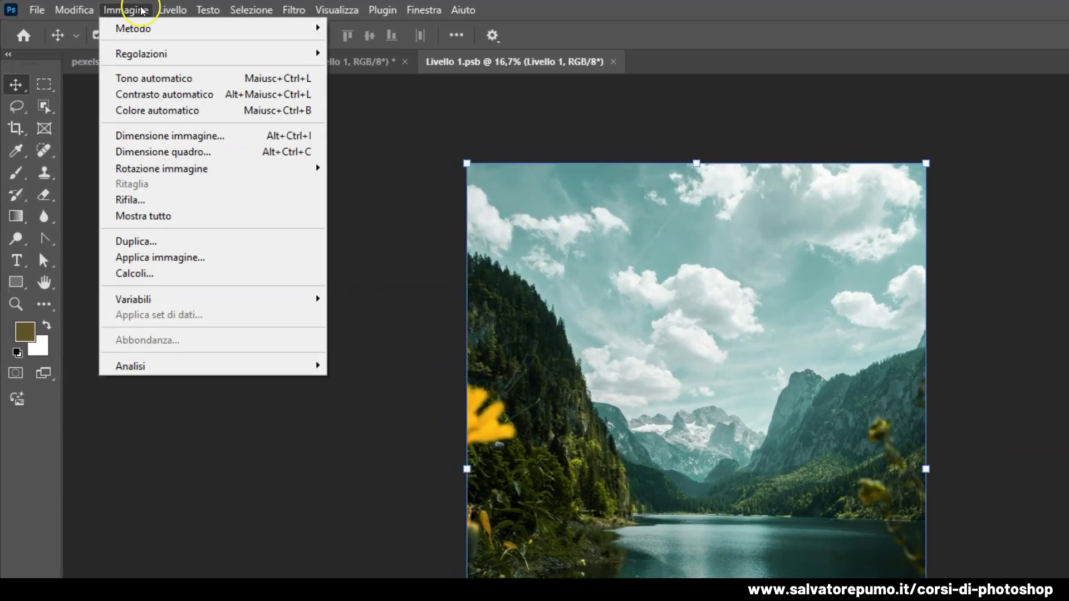
{"action": "mouse_move", "coordinate": [208, 53]}
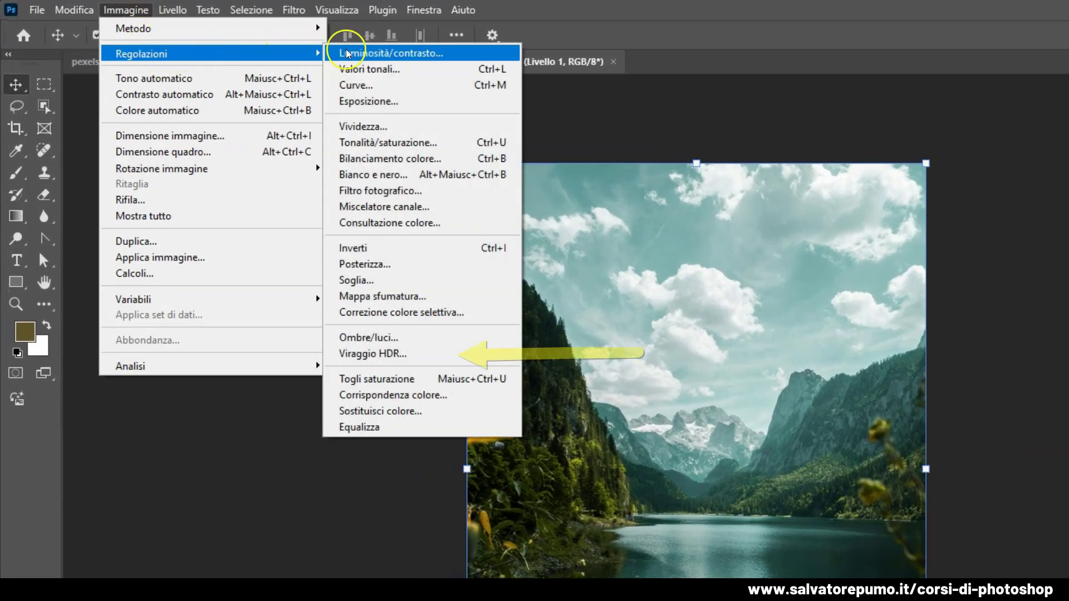
{"action": "left_click", "coordinate": [390, 355]}
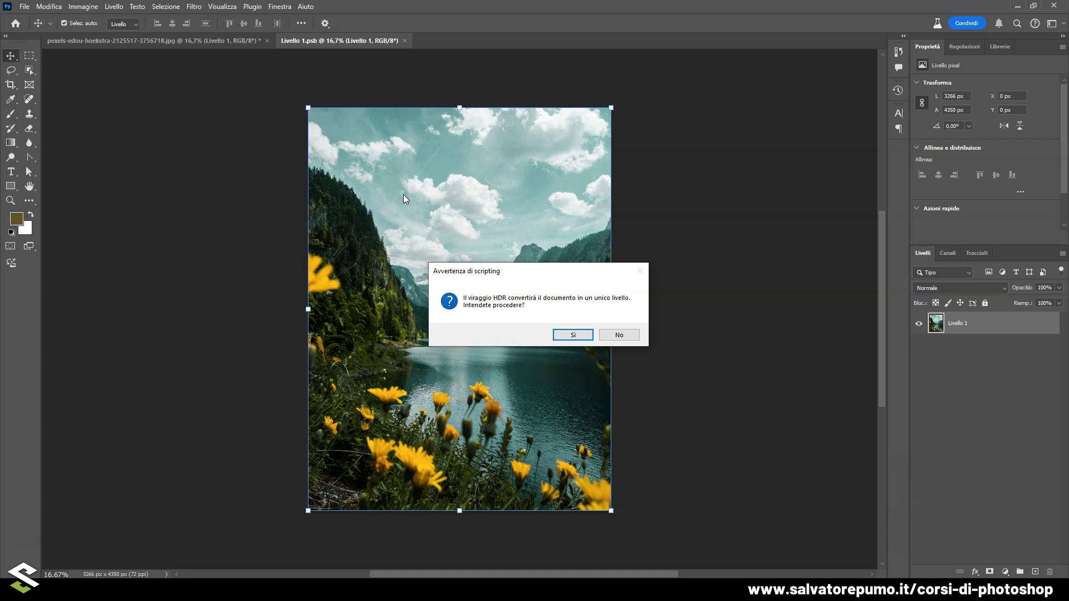
Step: Accept flattening and set HDR Toning to Local Adaptation with a 9 px edge glow radius
{"action": "left_click", "coordinate": [563, 335]}
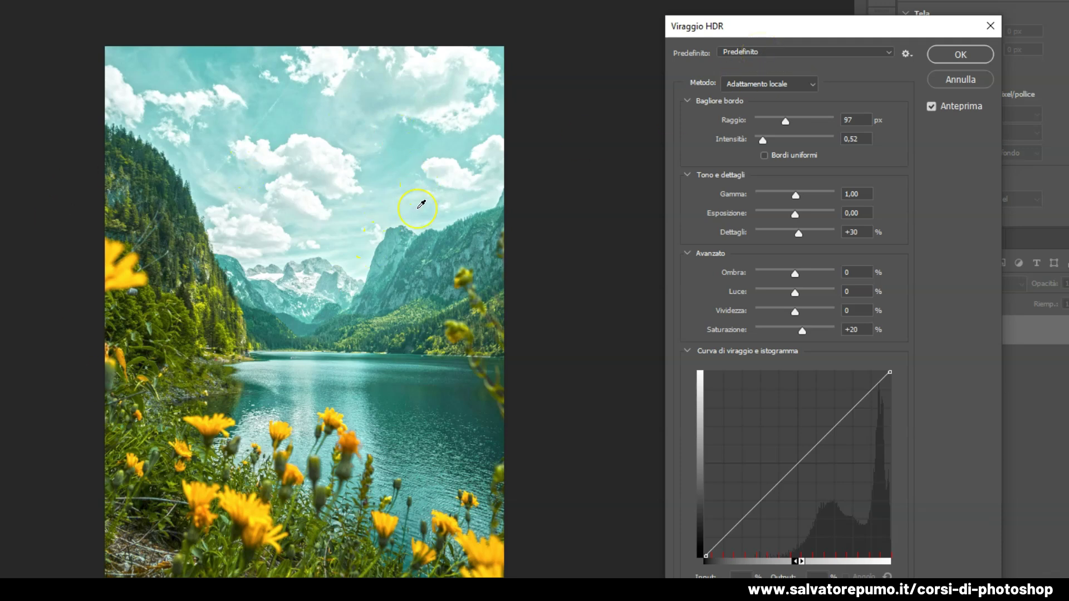
{"action": "left_click", "coordinate": [825, 257]}
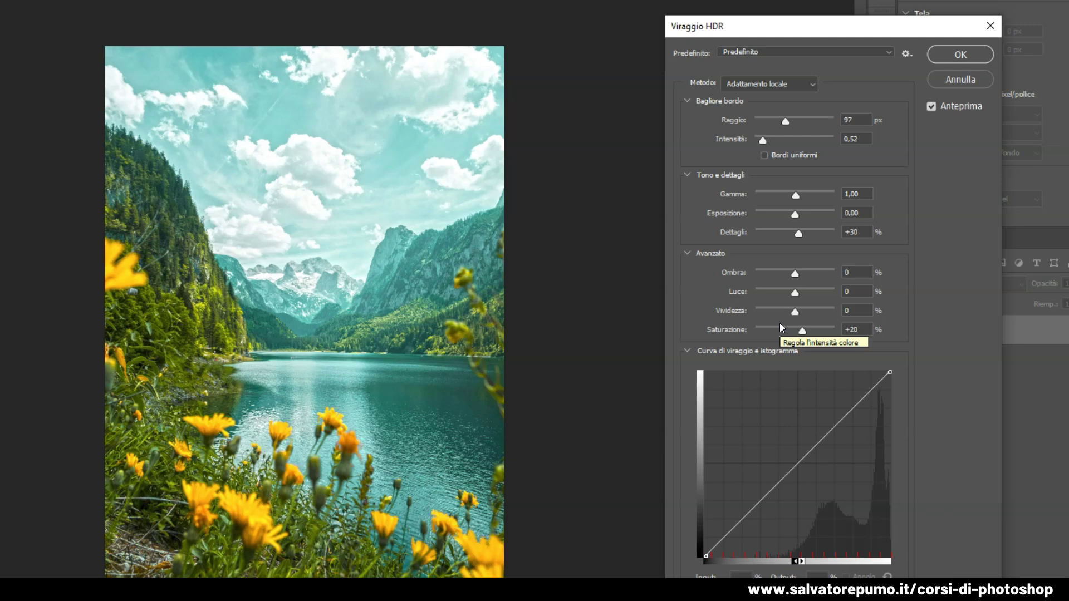
{"action": "mouse_move", "coordinate": [805, 52]}
{"action": "left_mouse_down"}
{"action": "mouse_move", "coordinate": [784, 239]}
{"action": "mouse_move", "coordinate": [795, 186]}
{"action": "mouse_move", "coordinate": [768, 63]}
{"action": "left_mouse_up"}
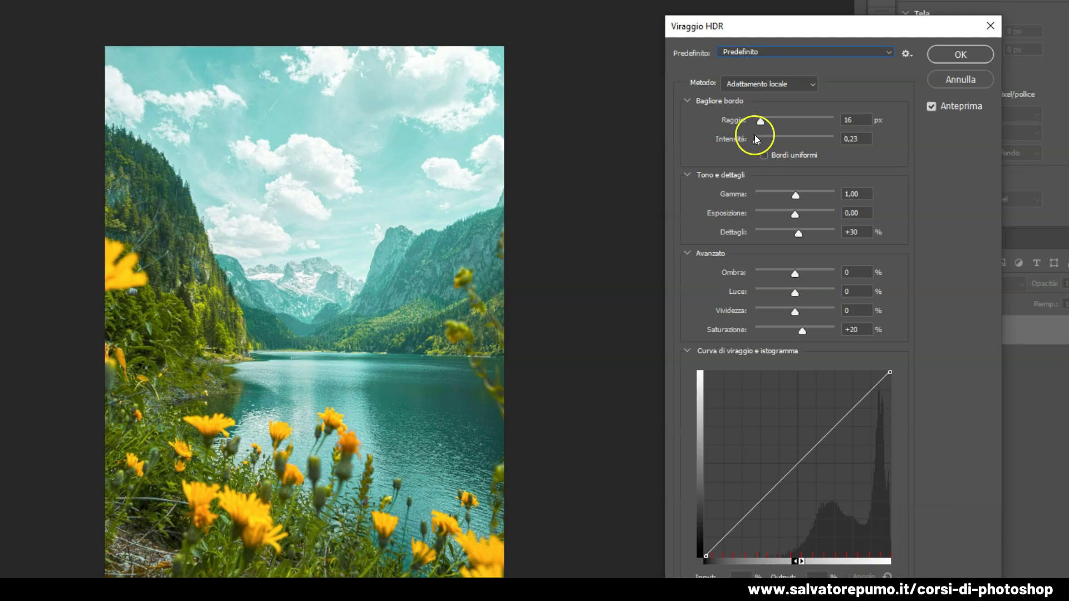
{"action": "left_click_drag", "start_coordinate": [760, 141], "coordinate": [788, 142]}
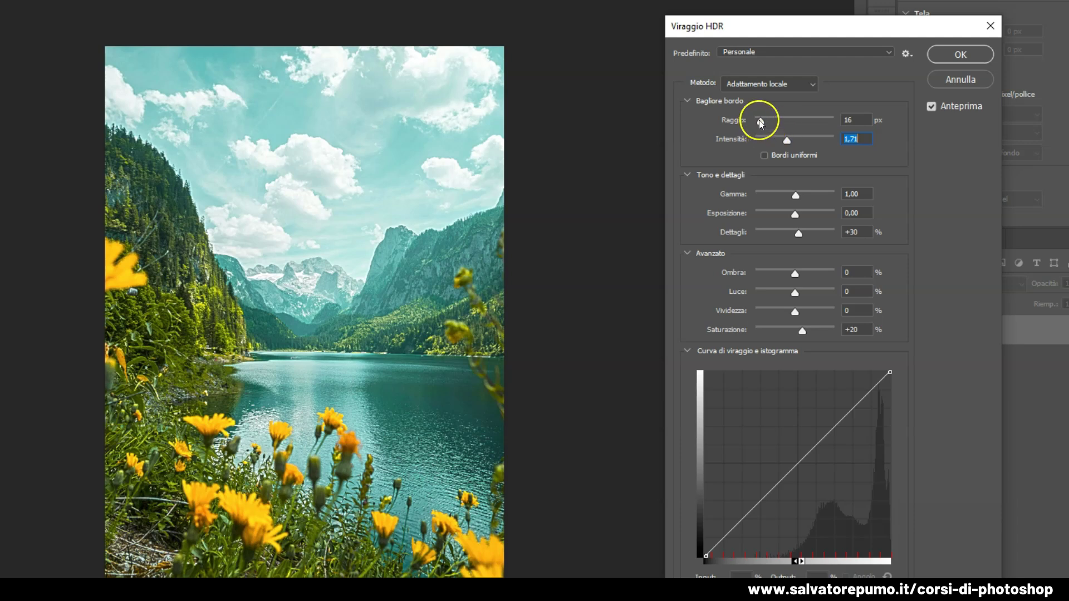
{"action": "left_click", "coordinate": [832, 121]}
{"action": "type", "text": "9"}
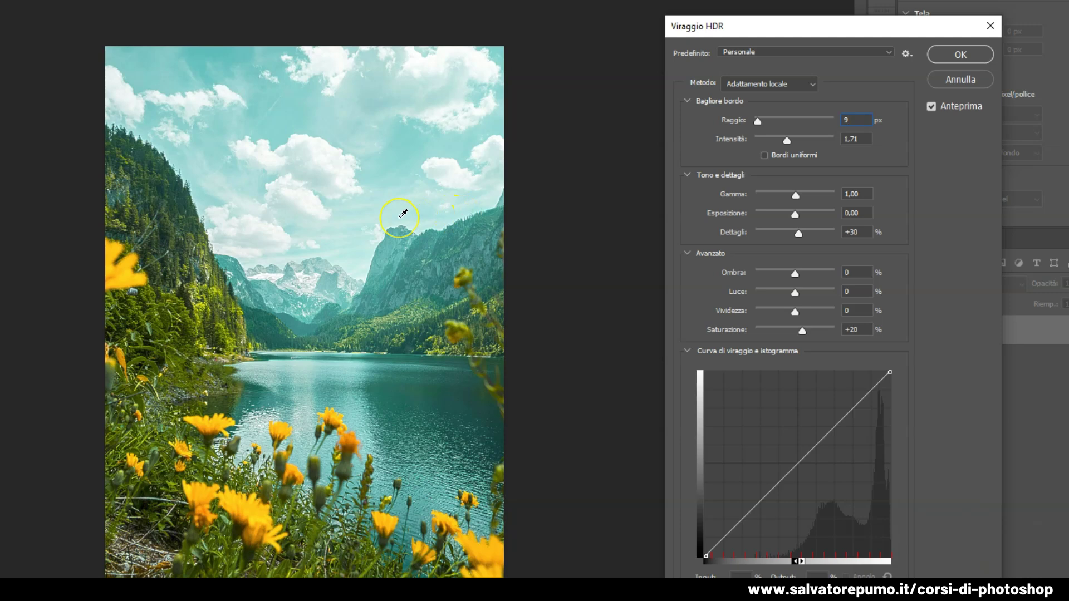
Step: Compare the preview on and off, then apply HDR Toning with Detail +30% and Saturation +20%
{"action": "key", "text": "ctrl+plus"}
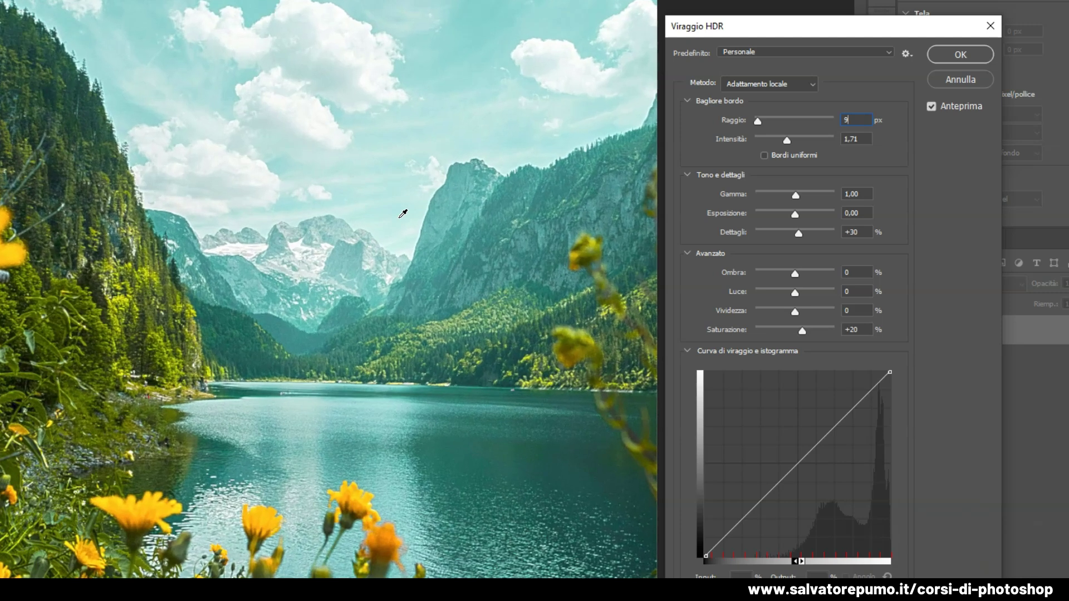
{"action": "key", "text": "ctrl+plus"}
{"action": "key", "text": "ctrl+plus"}
{"action": "key", "text": "ctrl+minus"}
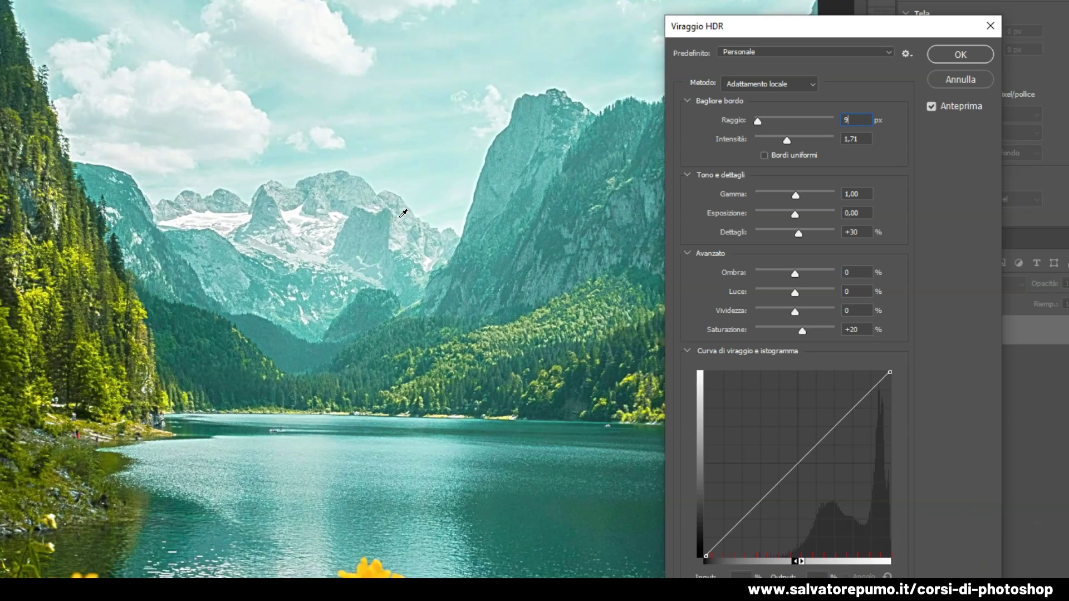
{"action": "scroll", "coordinate": [349, 328], "scroll_direction": "down", "scroll_amount": 5}
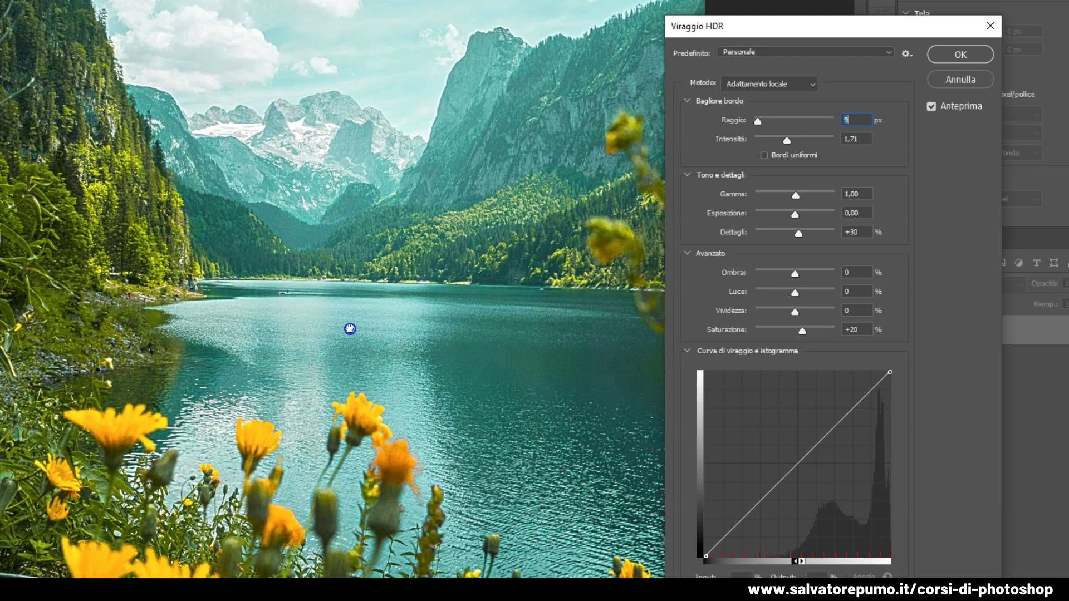
{"action": "left_click", "coordinate": [932, 107]}
{"action": "left_click", "coordinate": [932, 107]}
{"action": "left_click", "coordinate": [931, 107]}
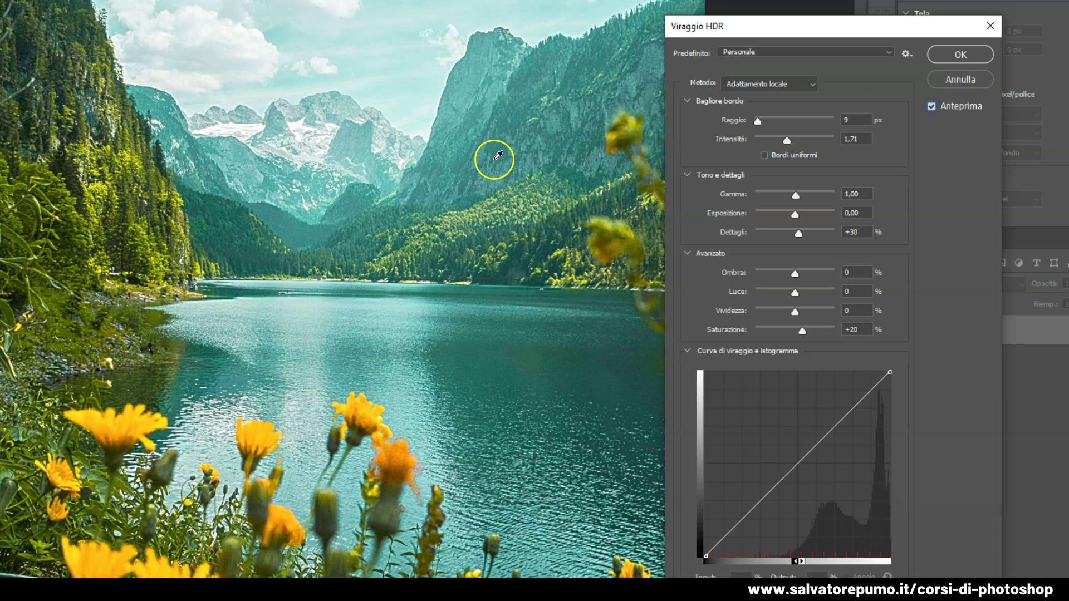
{"action": "left_click", "coordinate": [931, 107]}
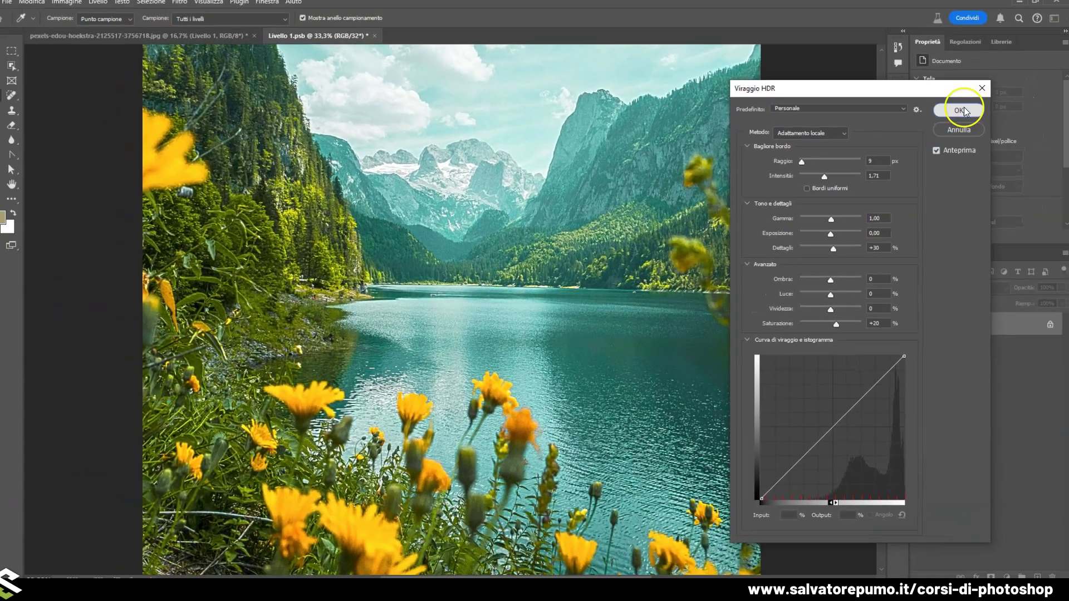
{"action": "left_click", "coordinate": [963, 108]}
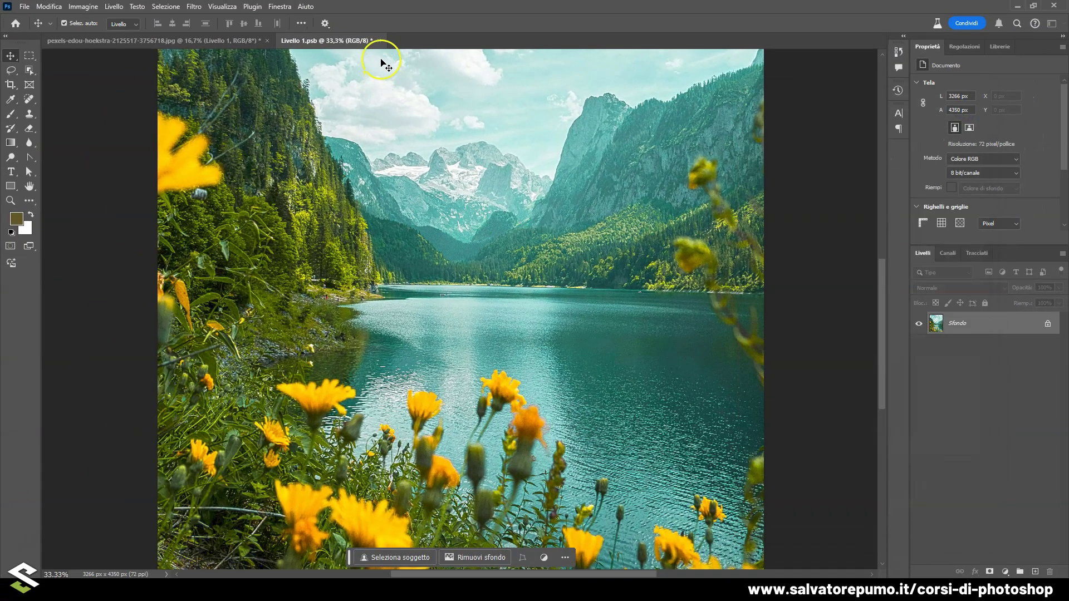
Step: Close Livello 1.psb, hide and reshow Livello 1 to compare with the original, then select it
{"action": "left_click", "coordinate": [380, 41]}
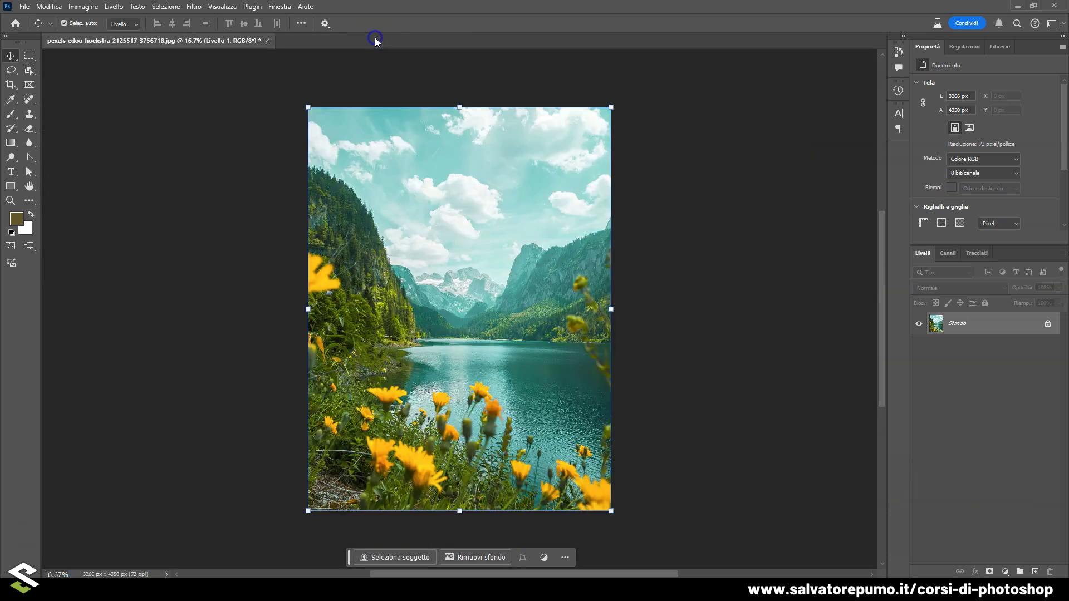
{"action": "left_click", "coordinate": [659, 136]}
{"action": "key", "text": "ctrl+plus"}
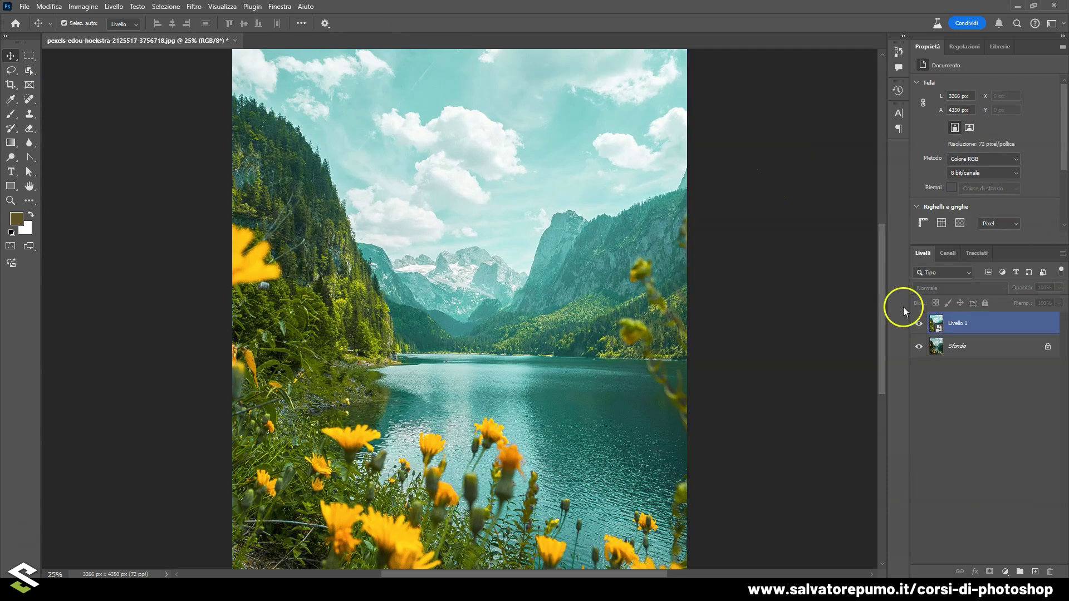
{"action": "left_click", "coordinate": [918, 324]}
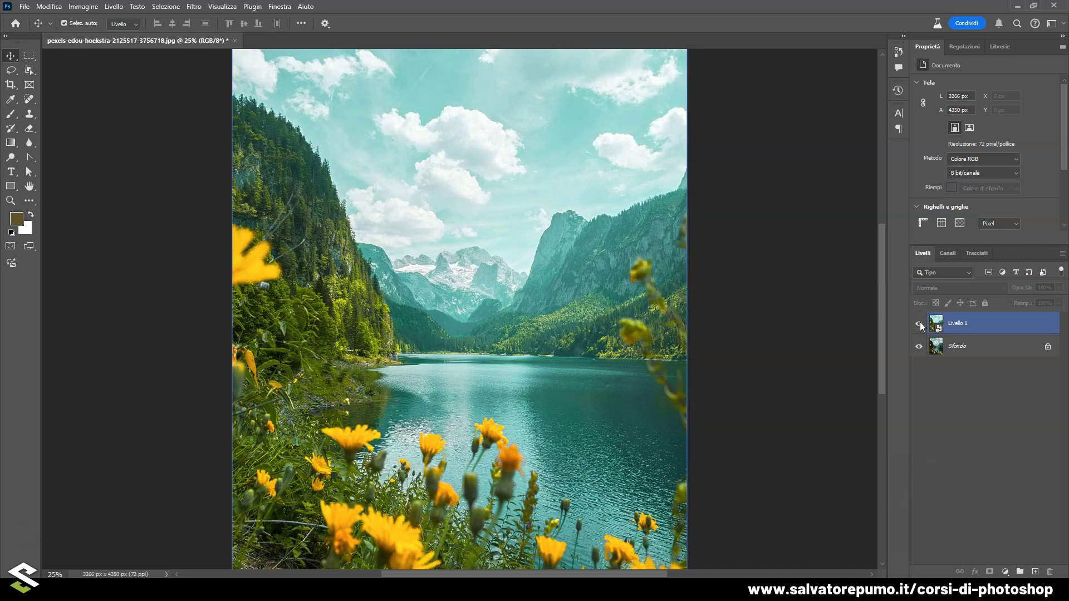
{"action": "left_click", "coordinate": [920, 324]}
{"action": "left_click", "coordinate": [992, 323]}
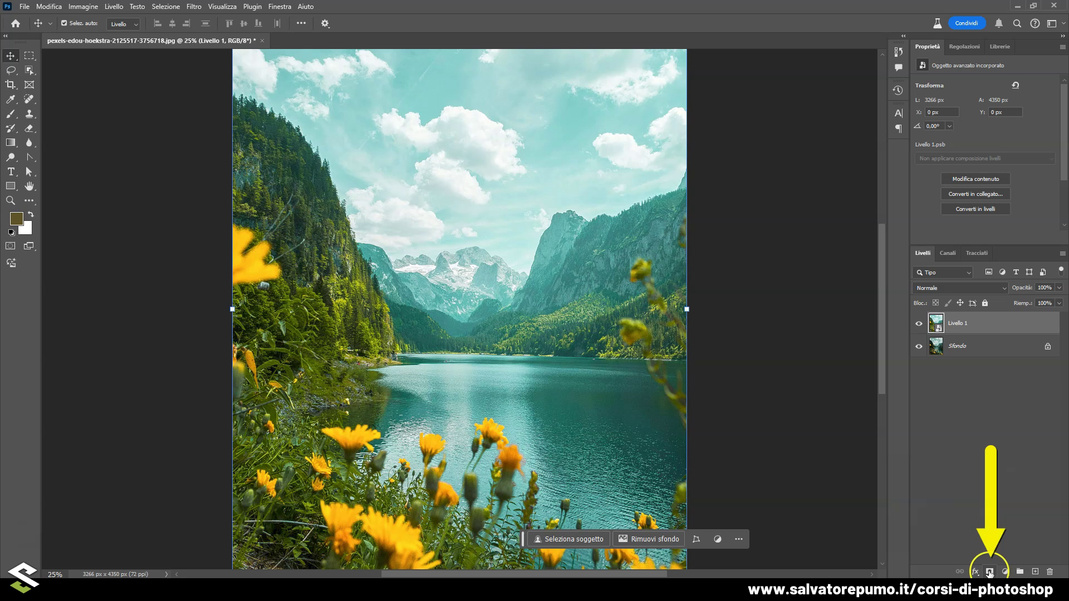
Step: Add a layer mask to Livello 1 and brush black over the sky
{"action": "left_click", "coordinate": [990, 572]}
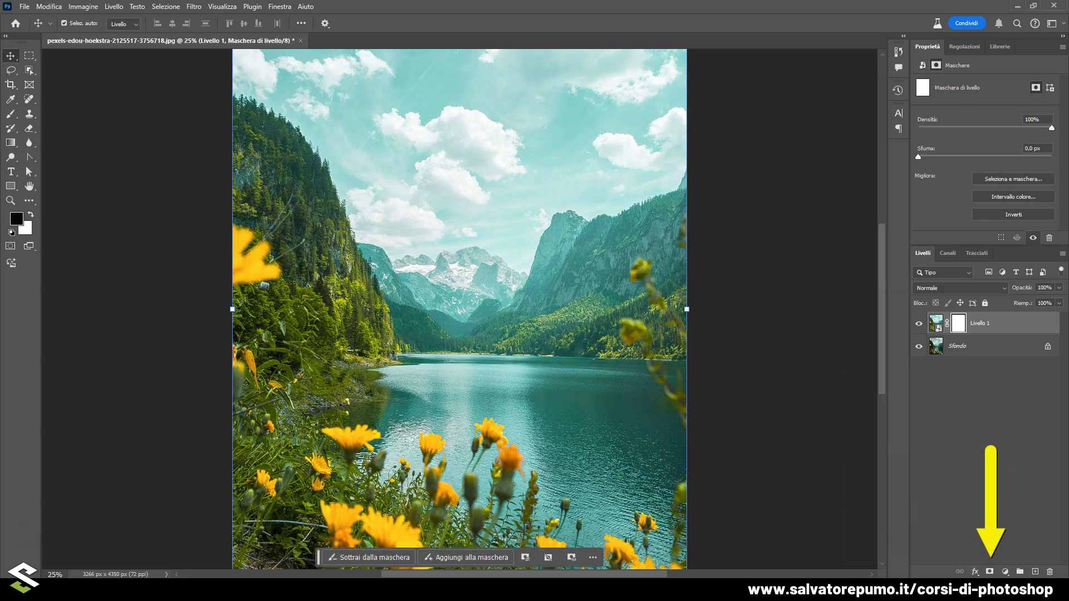
{"action": "left_click", "coordinate": [960, 327]}
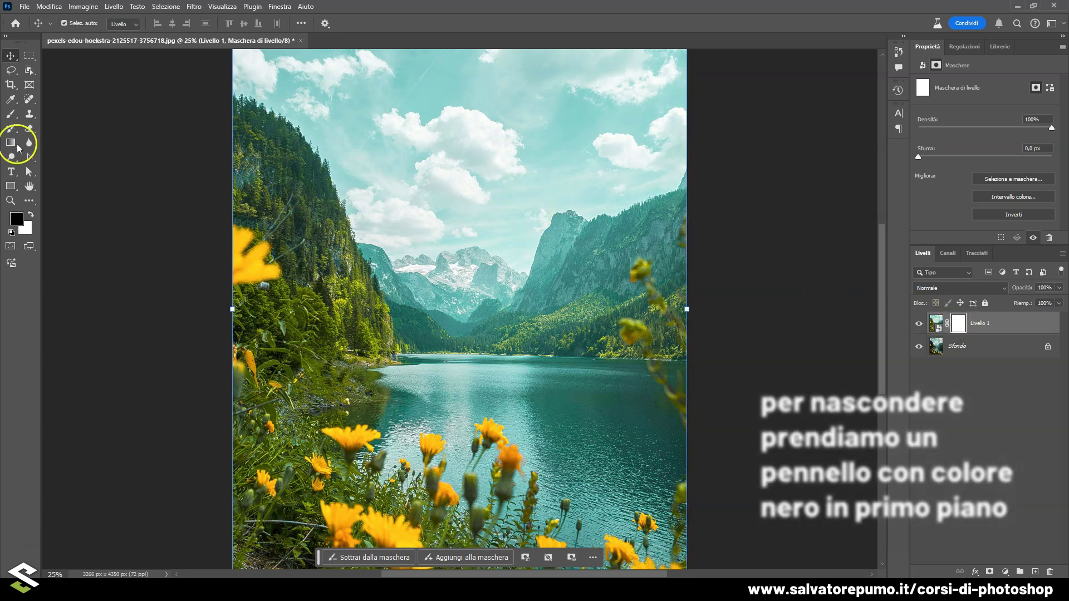
{"action": "left_click", "coordinate": [11, 113]}
{"action": "scroll", "coordinate": [423, 379], "scroll_direction": "down", "scroll_amount": 1}
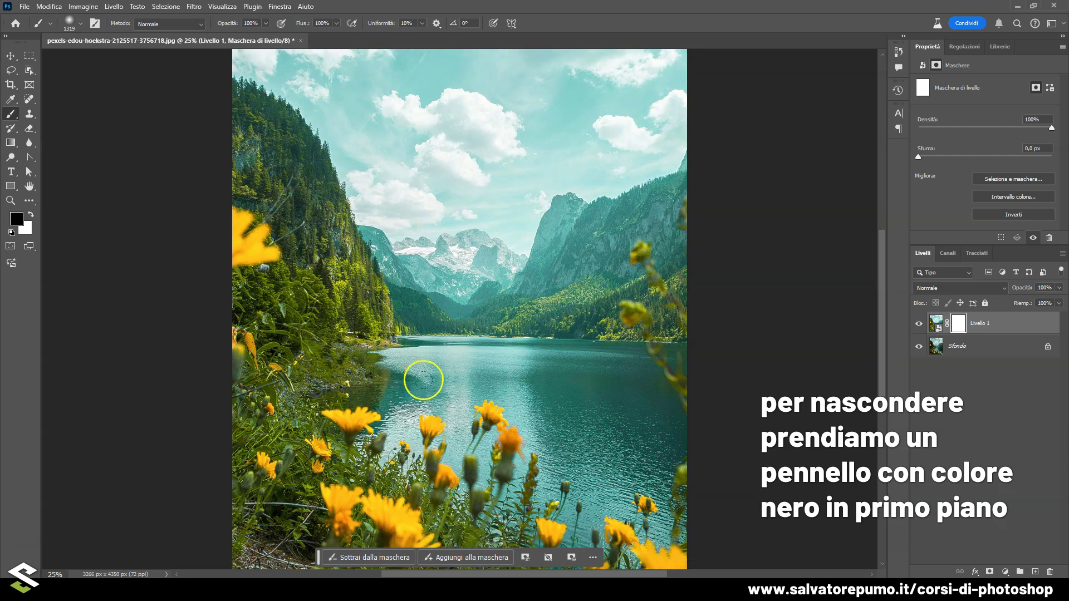
{"action": "scroll", "coordinate": [423, 380], "scroll_direction": "up", "scroll_amount": 5}
{"action": "mouse_move", "coordinate": [421, 159]}
{"action": "left_mouse_down"}
{"action": "mouse_move", "coordinate": [614, 153]}
{"action": "mouse_move", "coordinate": [437, 250]}
{"action": "mouse_move", "coordinate": [618, 175]}
{"action": "mouse_move", "coordinate": [364, 157]}
{"action": "left_mouse_up"}
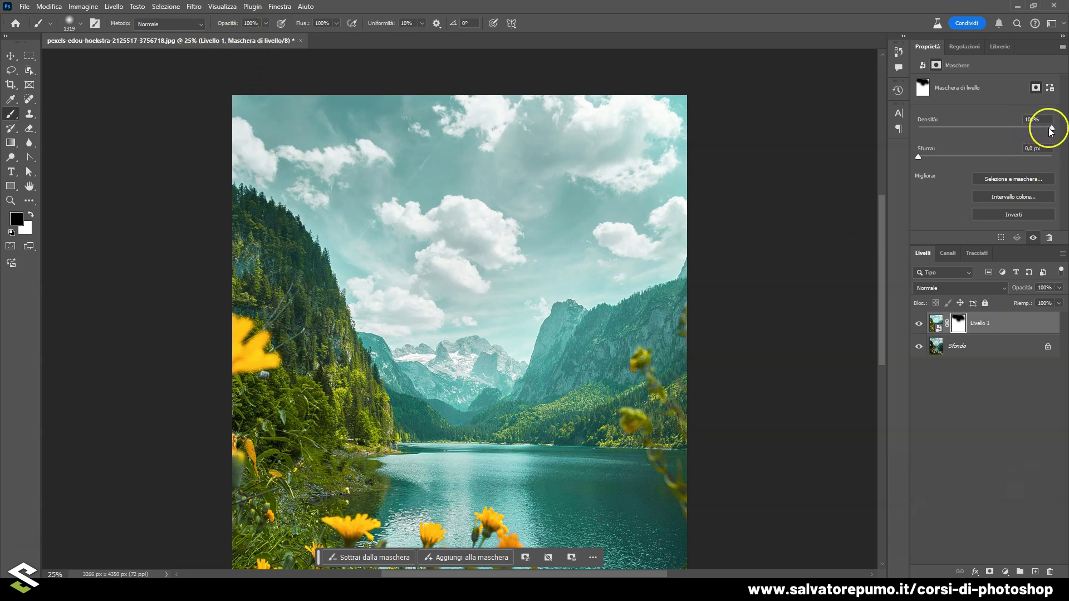
Step: Set the Livello 1 mask density to 58%, disabling and re-enabling the mask to compare
{"action": "left_click_drag", "start_coordinate": [1052, 131], "coordinate": [997, 132]}
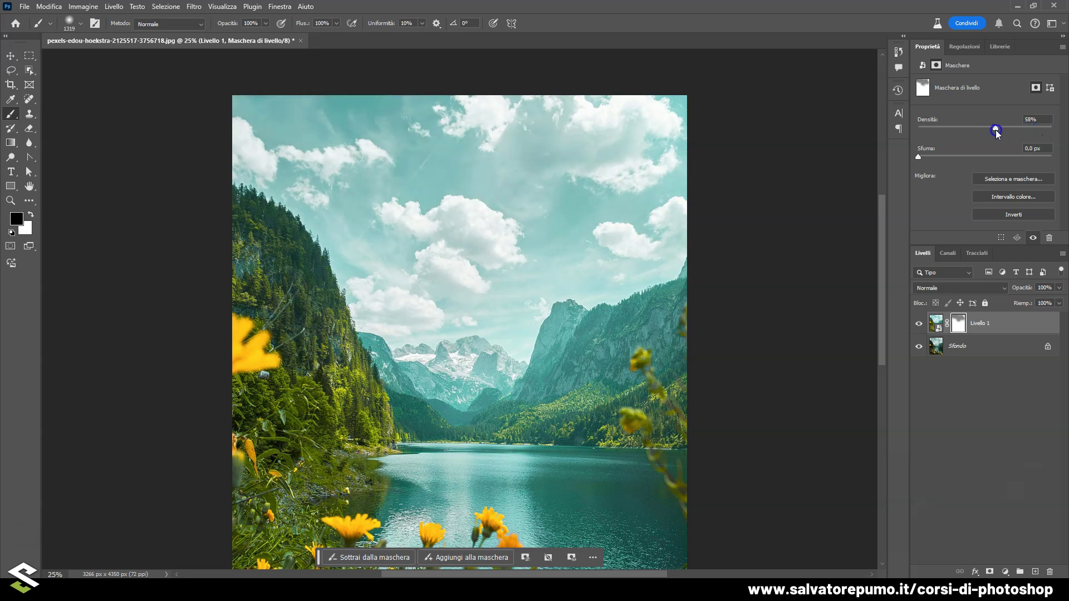
{"action": "right_click", "coordinate": [958, 323]}
{"action": "left_click", "coordinate": [966, 329]}
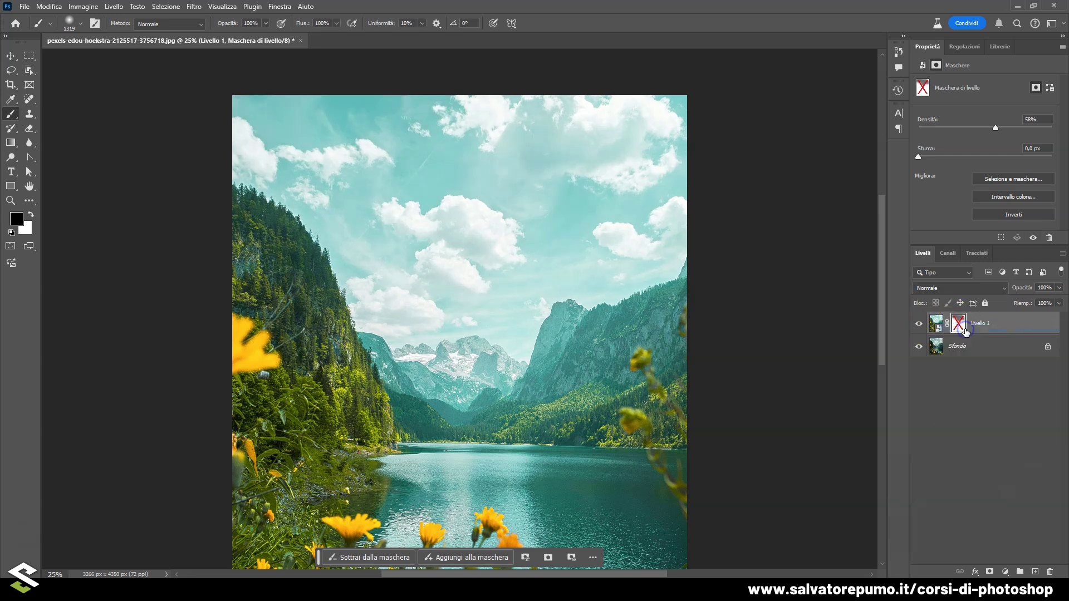
{"action": "right_click", "coordinate": [958, 323]}
{"action": "left_click", "coordinate": [977, 329]}
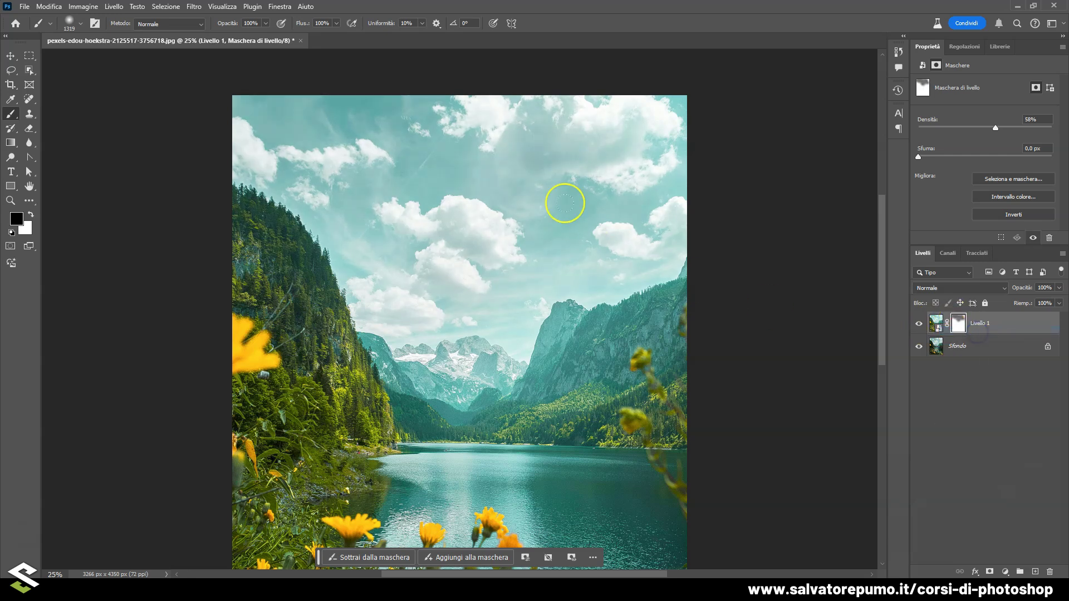
{"action": "scroll", "coordinate": [694, 203], "scroll_direction": "down", "scroll_amount": 2}
{"action": "scroll", "coordinate": [769, 193], "scroll_direction": "down", "scroll_amount": 2}
{"action": "scroll", "coordinate": [769, 195], "scroll_direction": "down", "scroll_amount": 1}
{"action": "scroll", "coordinate": [768, 195], "scroll_direction": "up", "scroll_amount": 4}
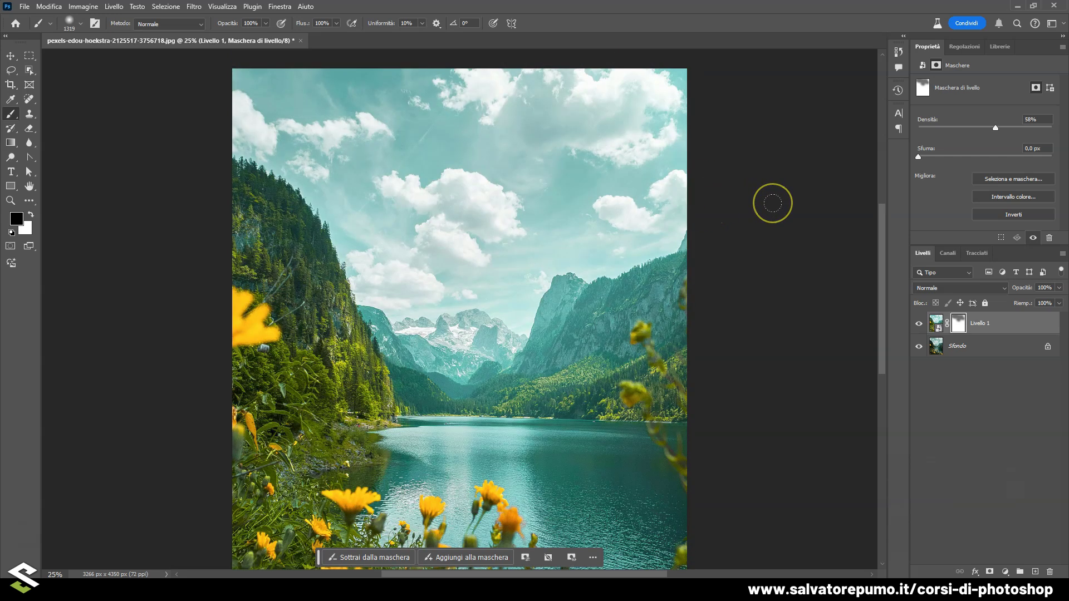
{"action": "scroll", "coordinate": [773, 203], "scroll_direction": "down", "scroll_amount": 2}
{"action": "scroll", "coordinate": [773, 203], "scroll_direction": "down", "scroll_amount": 2}
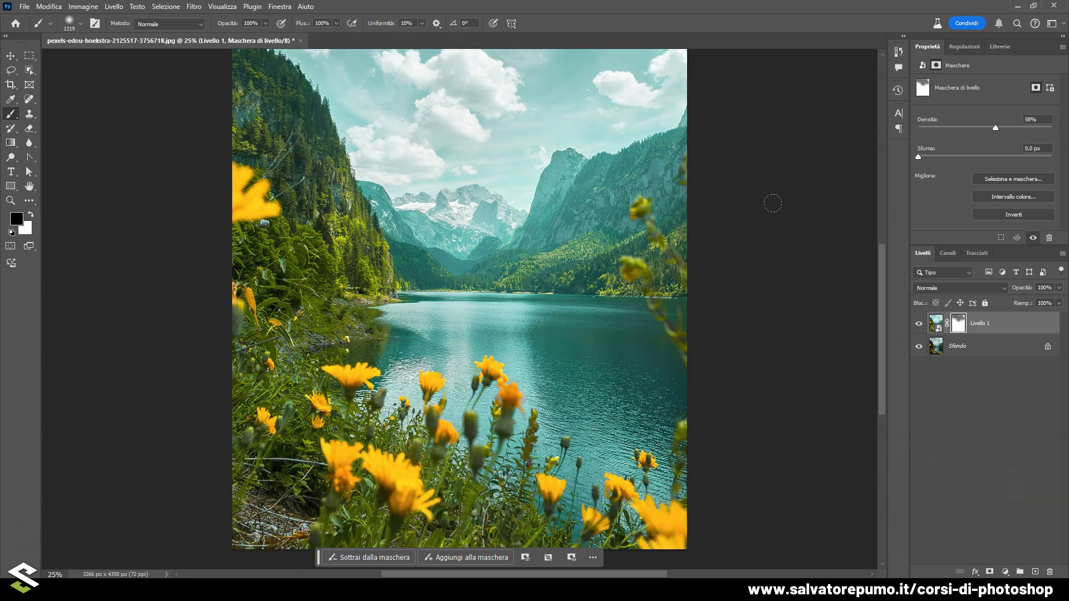
{"action": "left_click", "coordinate": [772, 199]}
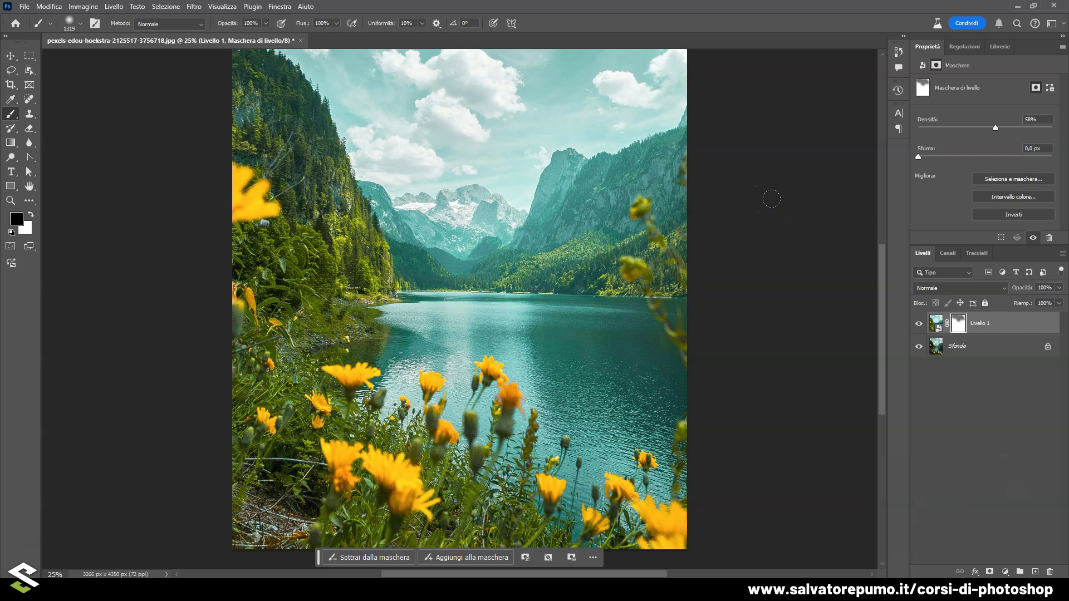